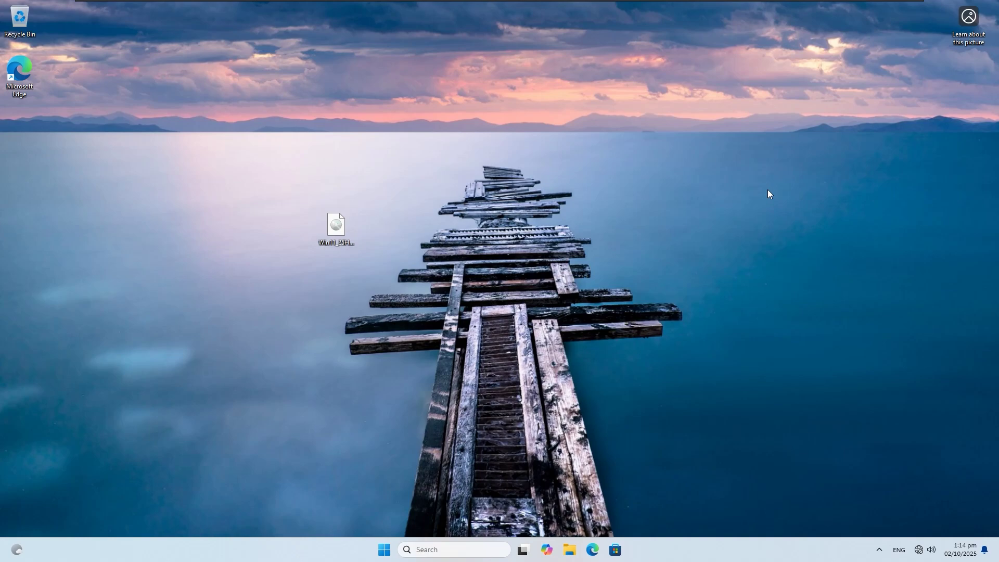
- Check the system information page for the 24H2 version and the 7300HQ processor
right_click(383, 549)
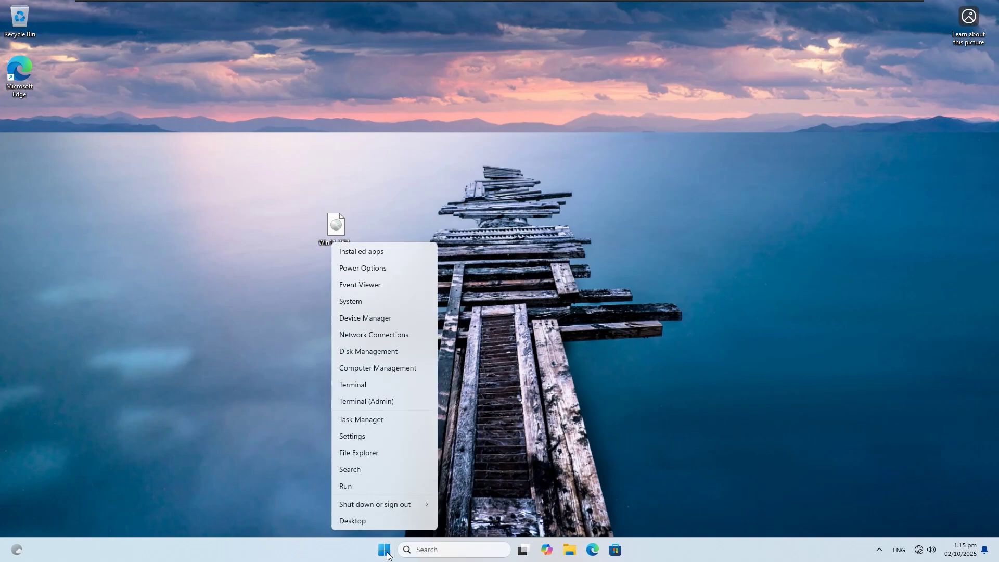
click(370, 304)
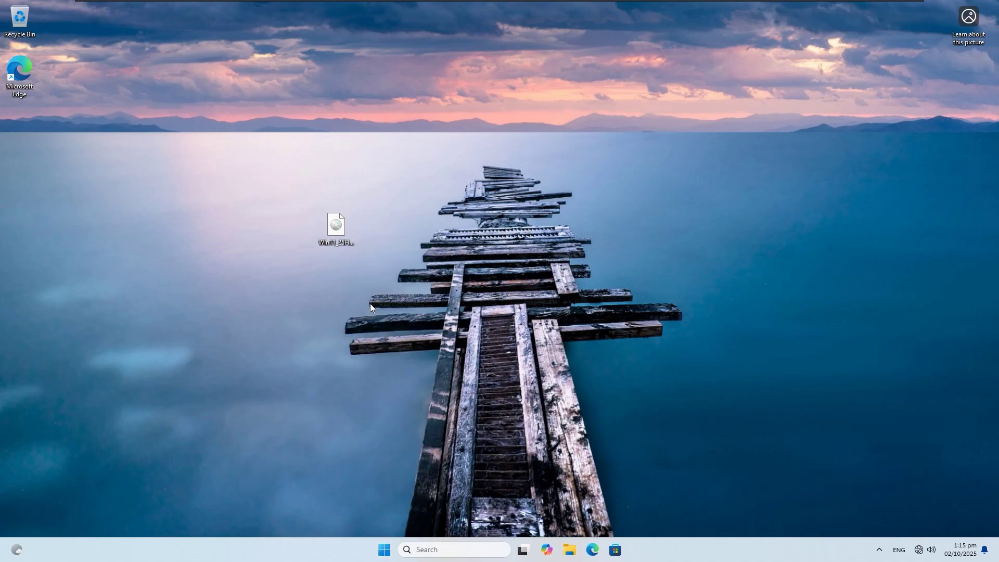
scroll(648, 196, down, 1)
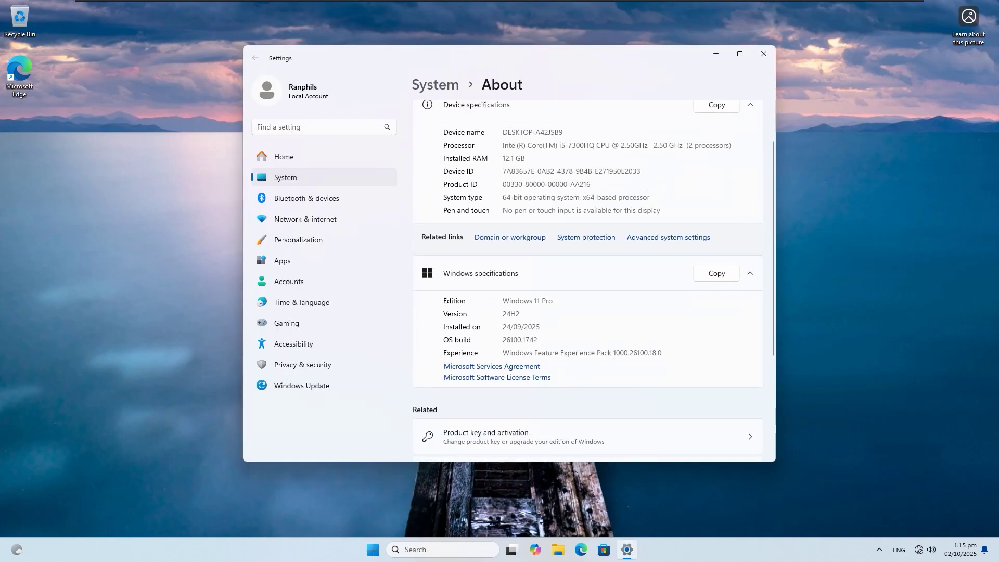
double_click(511, 314)
scroll(608, 363, up, 1)
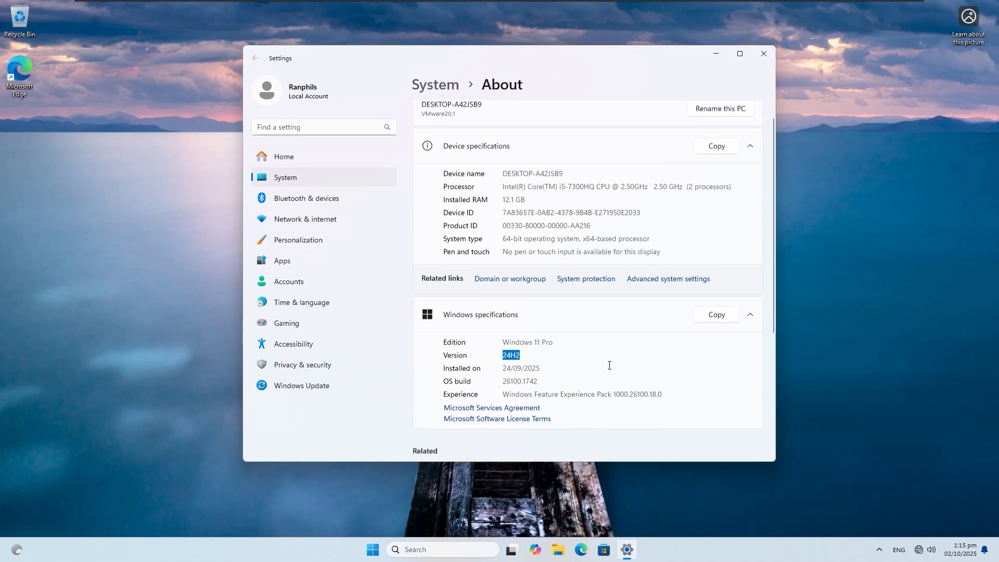
click(569, 198)
drag(569, 198, 596, 198)
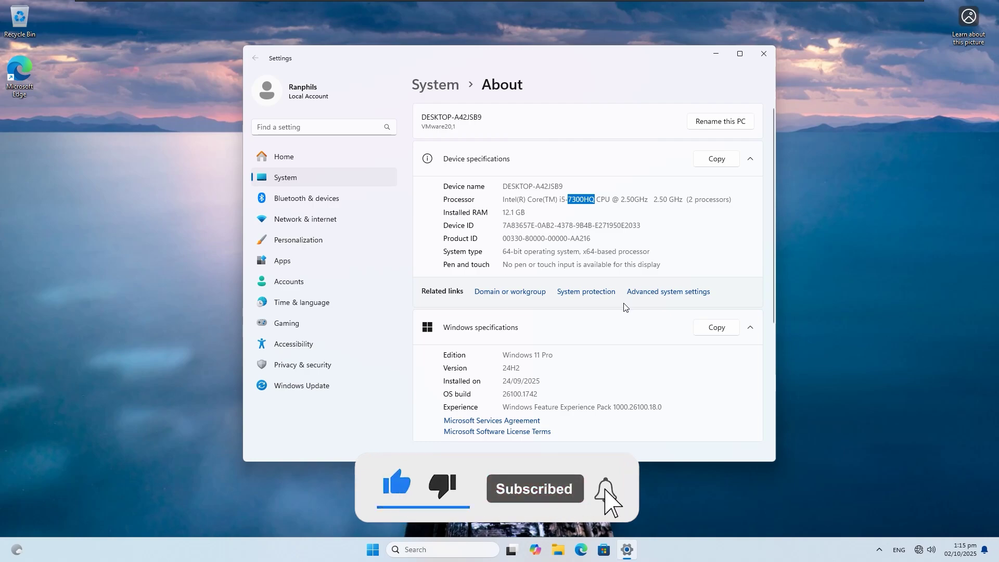
click(763, 53)
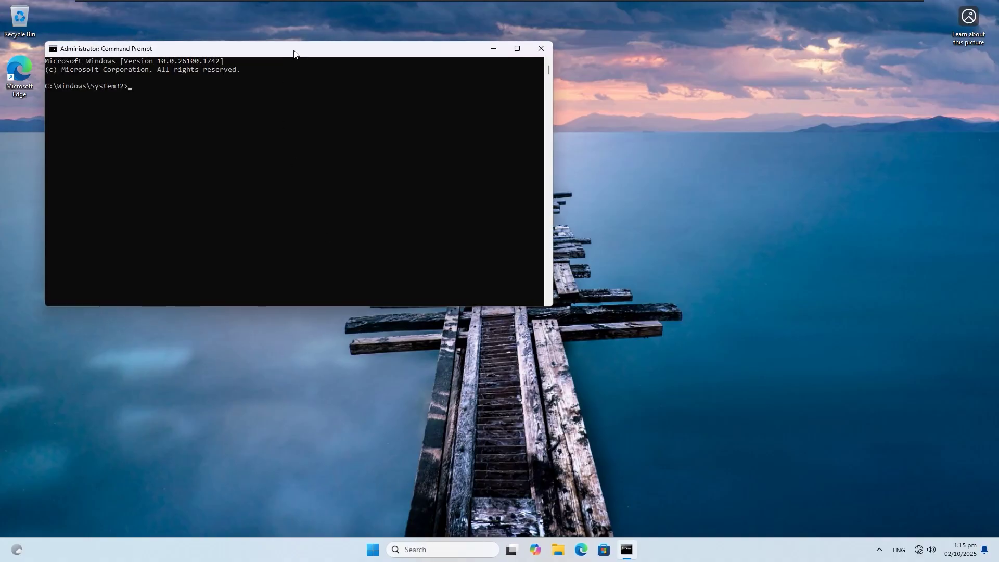
- Mount the desktop Windows 11 ISO as DVD Drive (E:) and return to the Command Prompt
drag(294, 49, 497, 117)
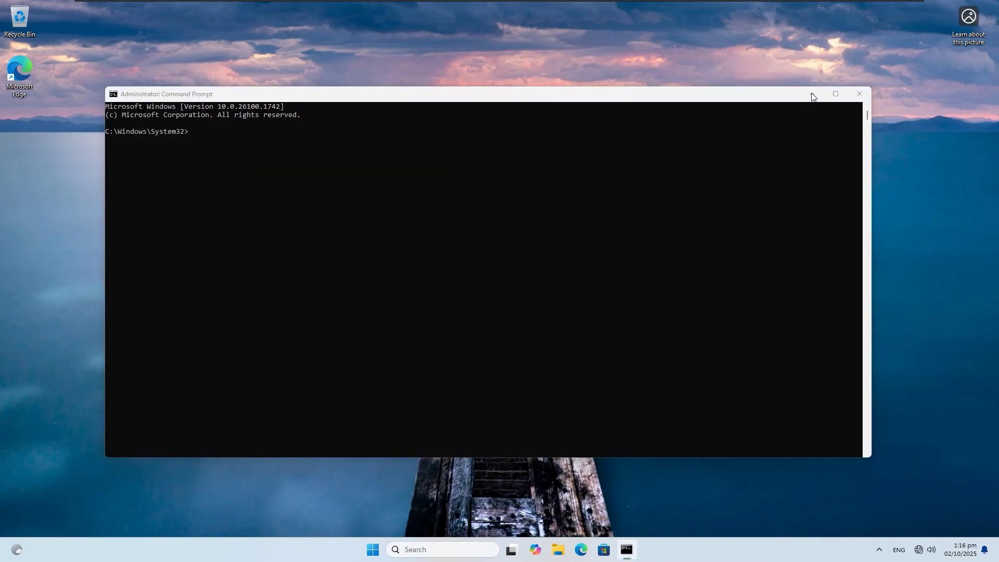
click(811, 94)
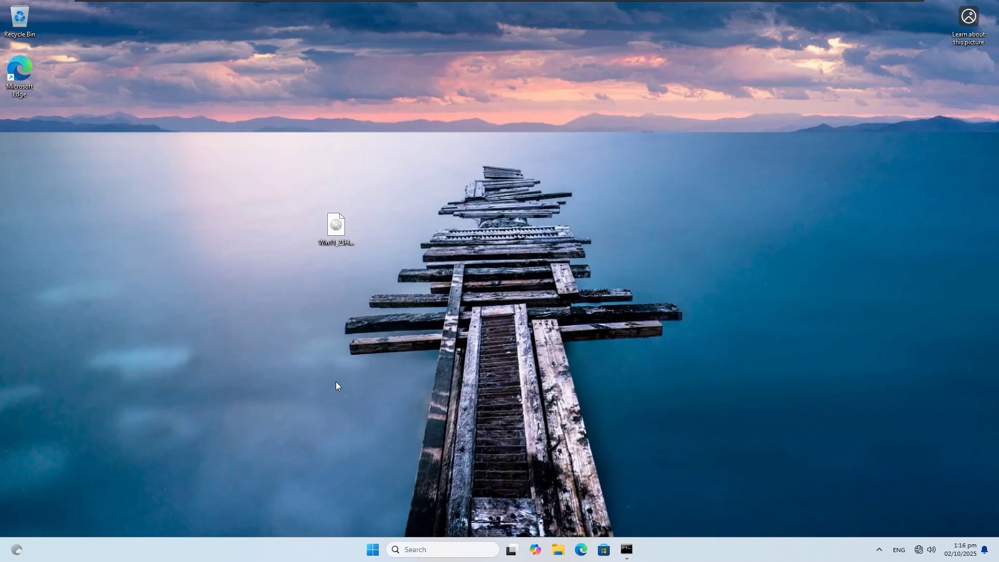
right_click(339, 219)
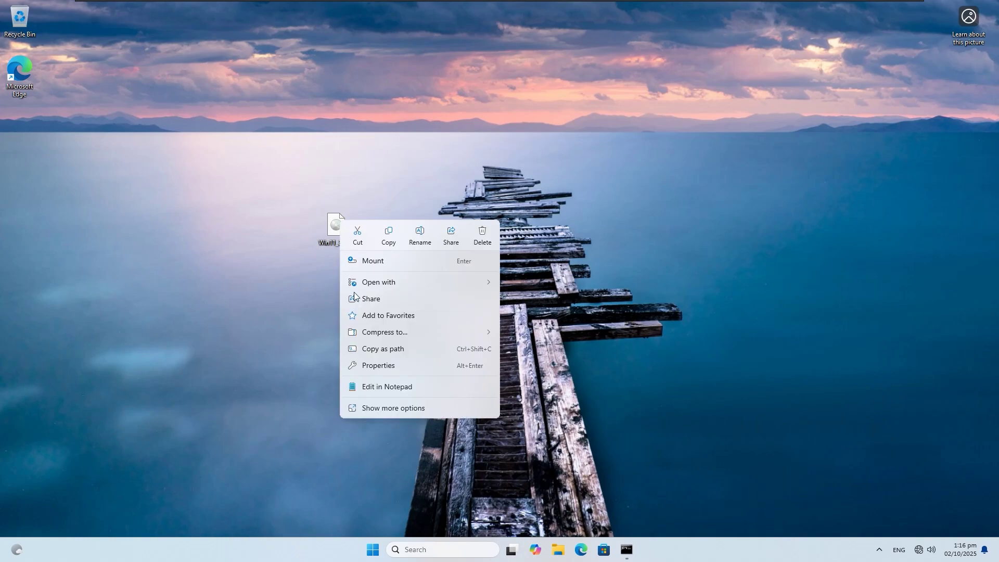
click(453, 261)
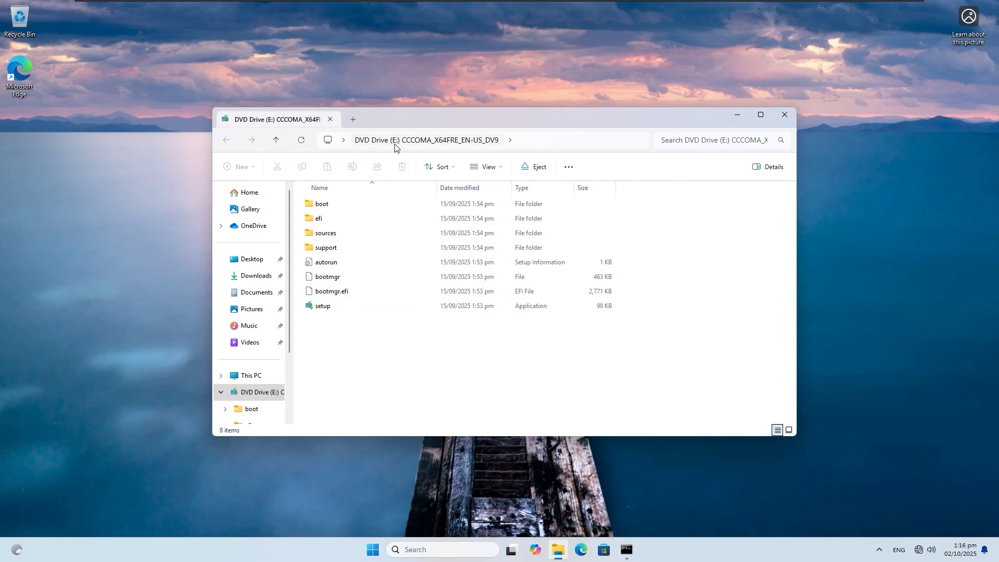
click(737, 116)
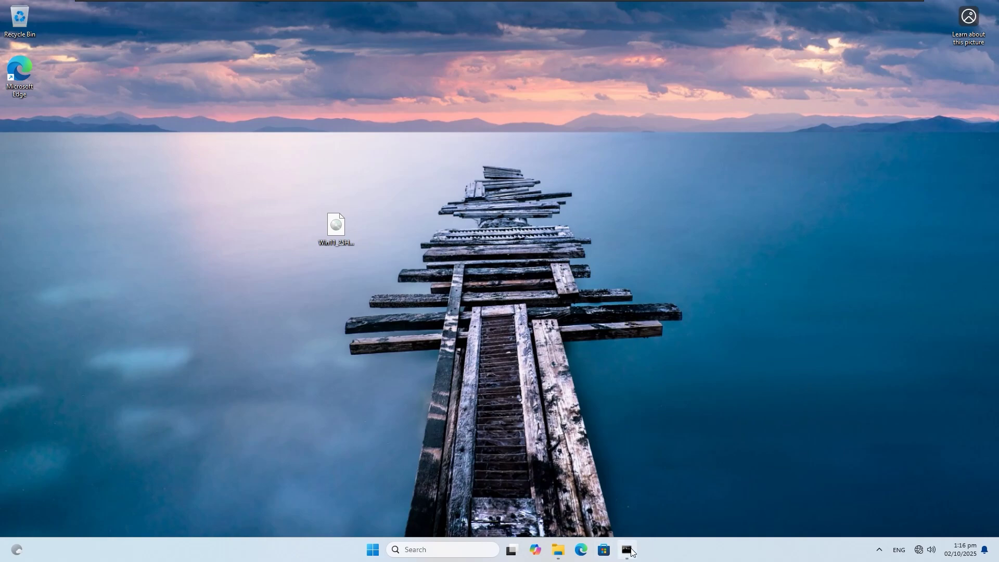
click(626, 550)
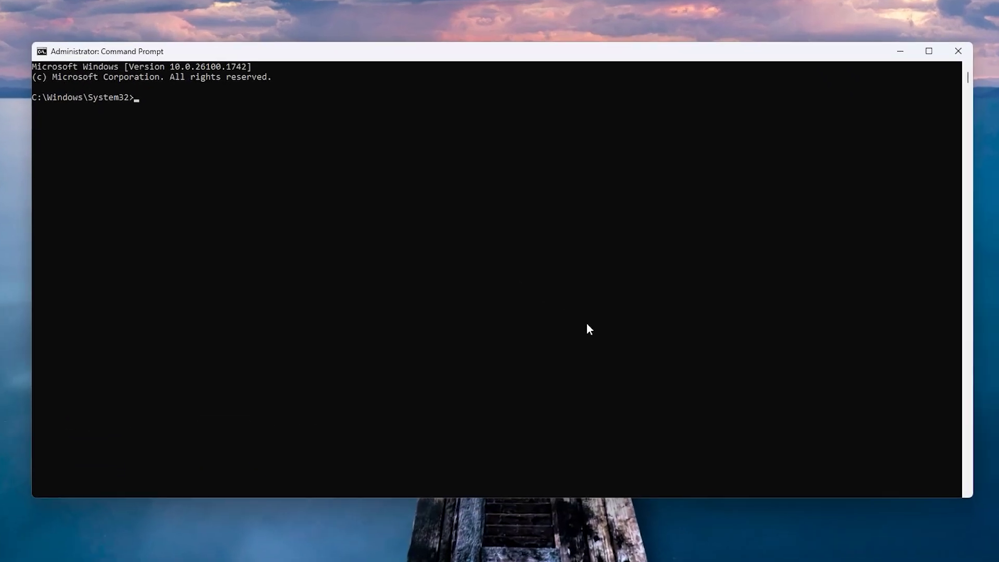
- Switch to E:, list it with DIR, cd into sources, and run setupprep.exe /product server
text(E:)
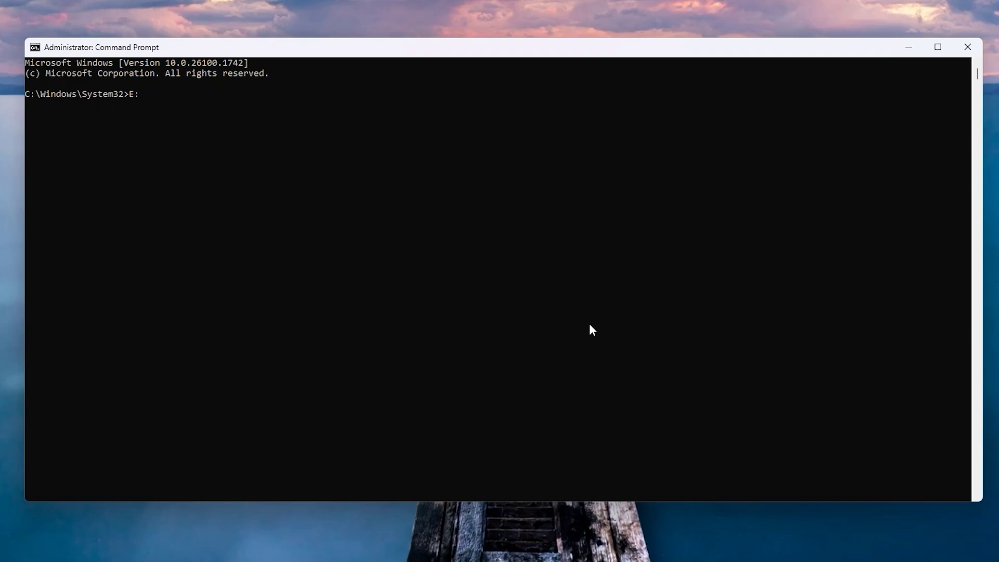
key(Return)
text(DIR)
key(Return)
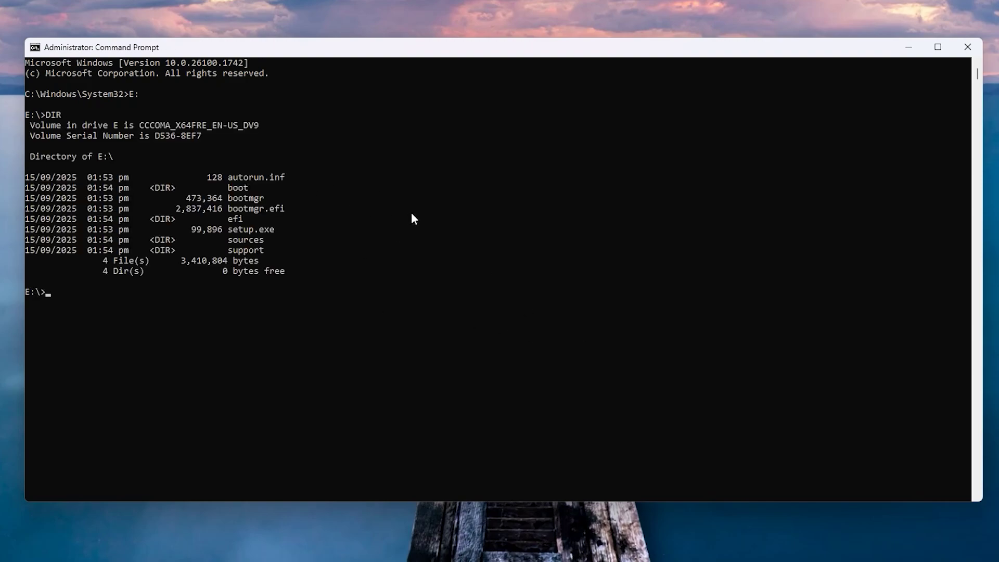
text(cd sources)
key(Return)
text(set)
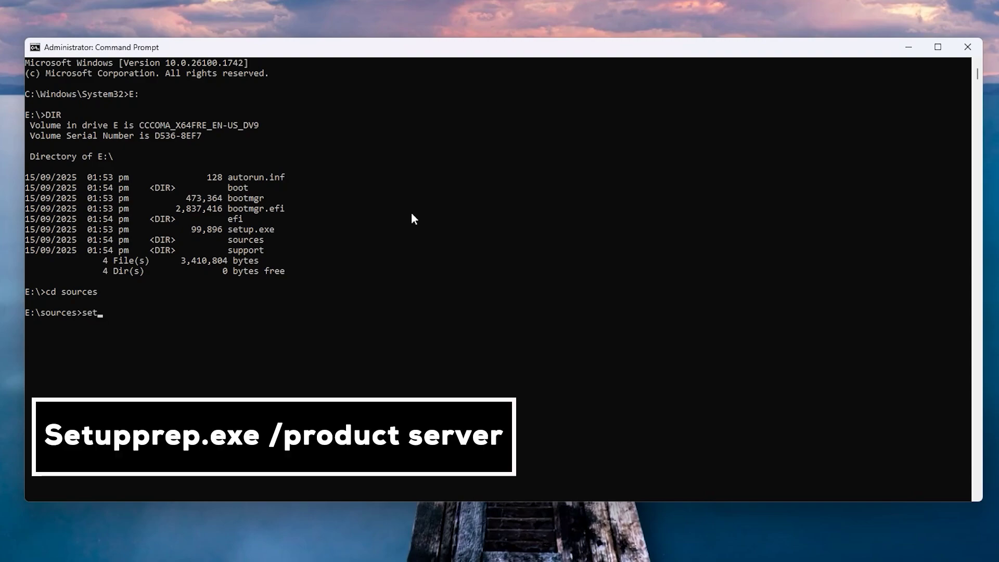
text(upprep)
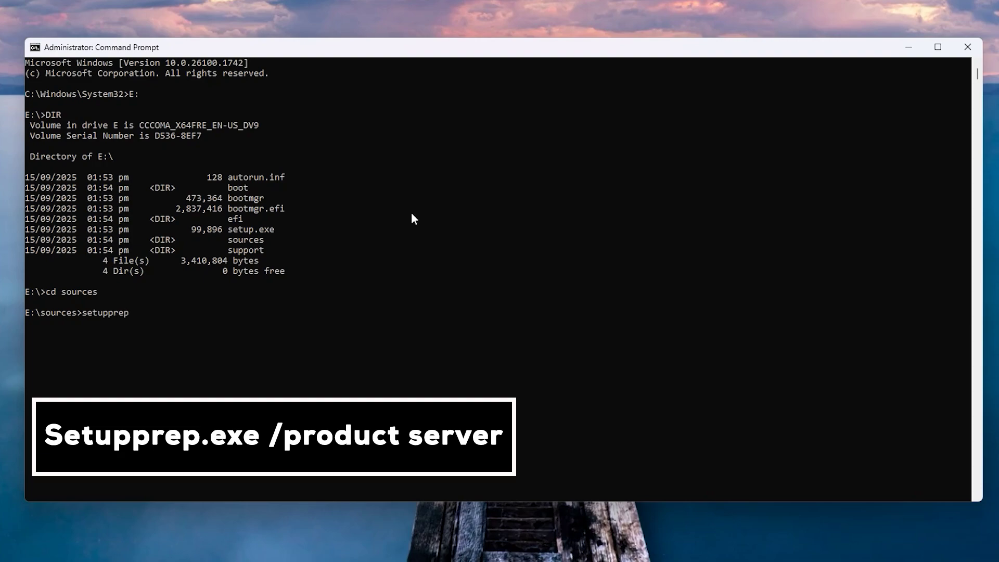
text(.exe /product server)
key(Return)
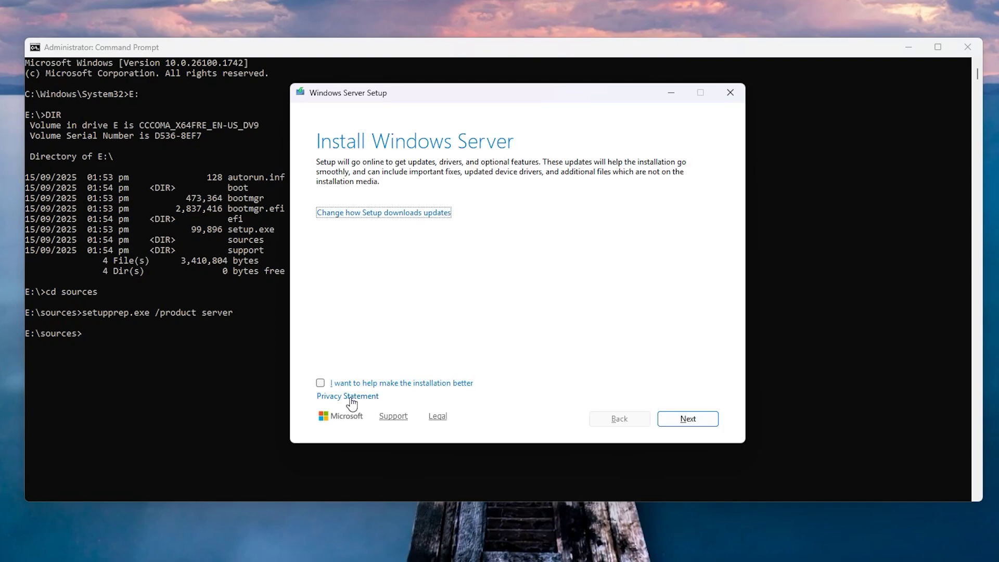
- Set Setup's update download option to 'Not right now' and continue to the license terms
key(Tab)
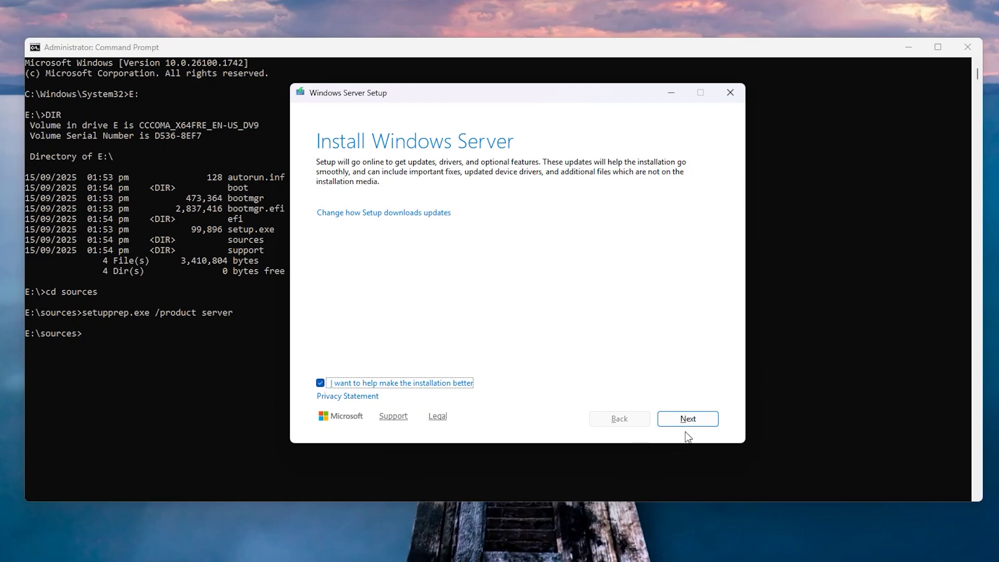
click(400, 213)
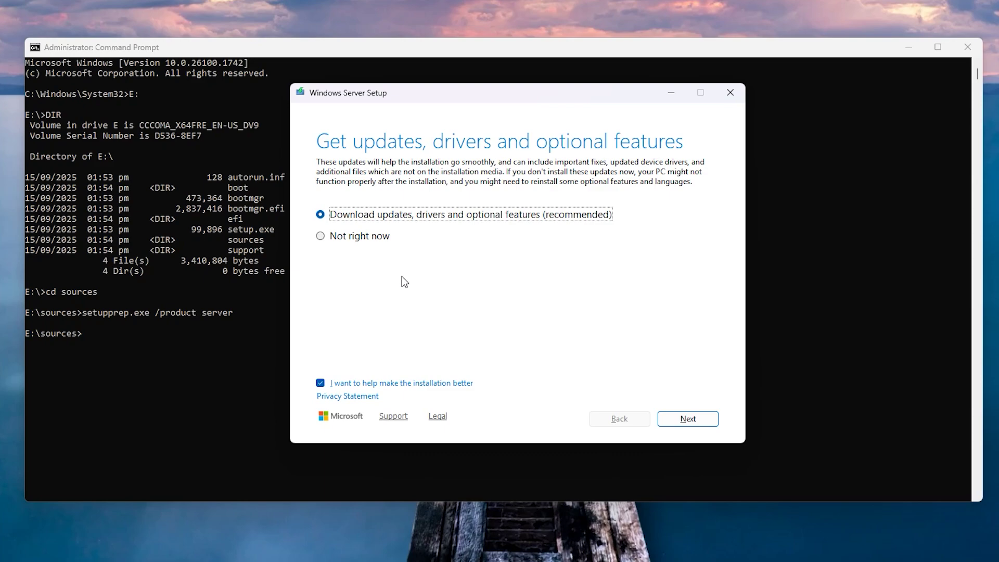
click(357, 237)
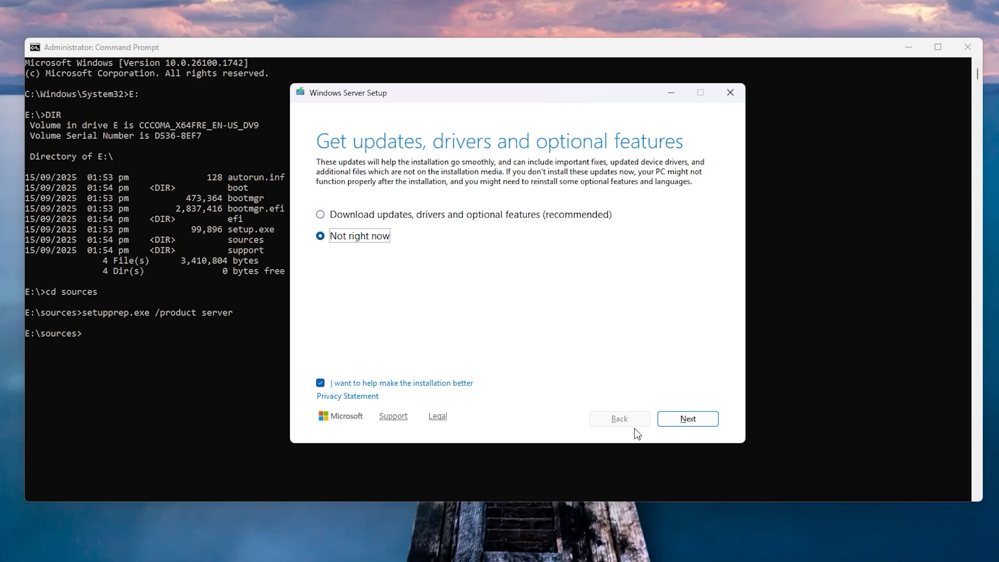
click(681, 418)
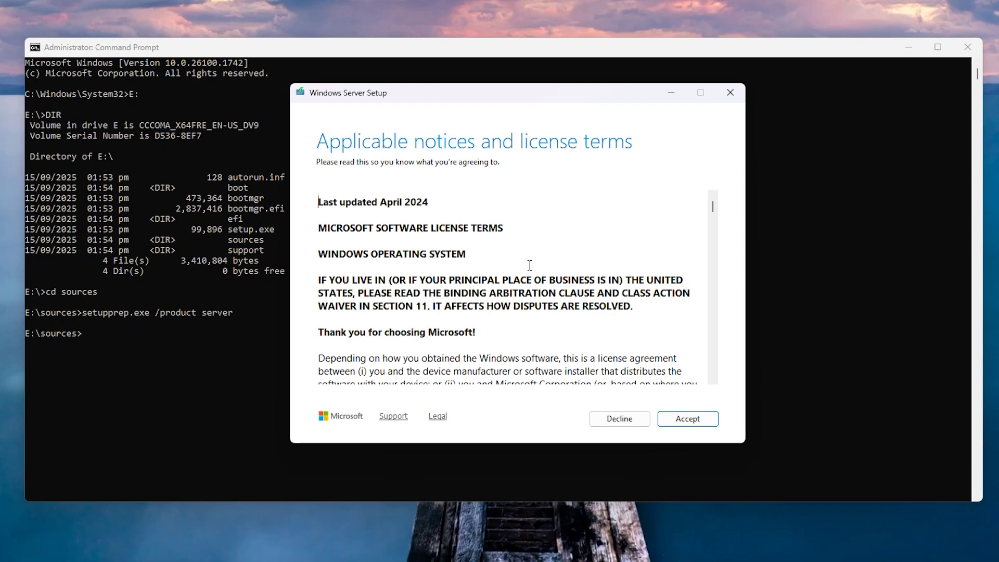
- Accept the license terms, keep files, settings and apps, and install Windows 11 Pro
scroll(628, 300, down, 6)
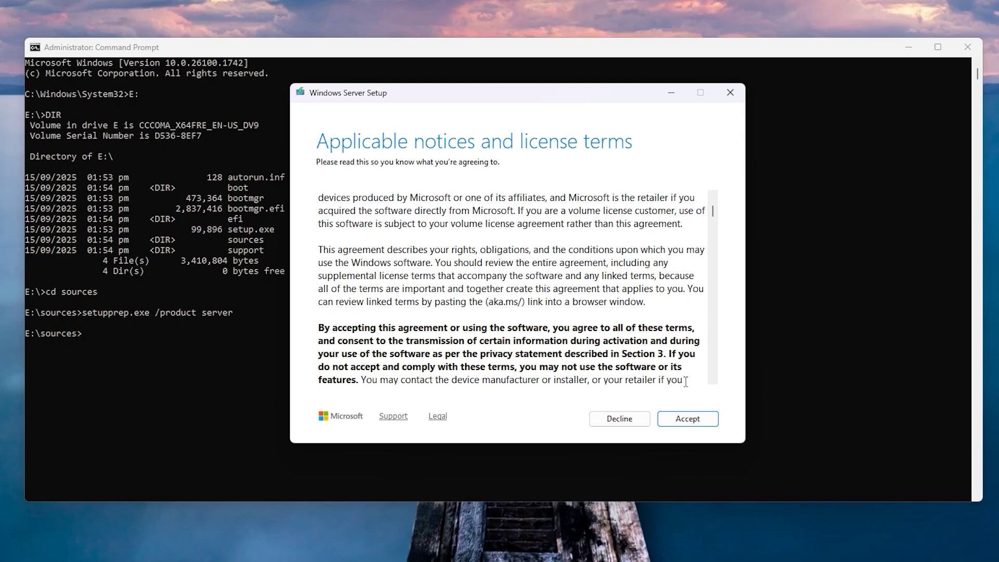
click(687, 419)
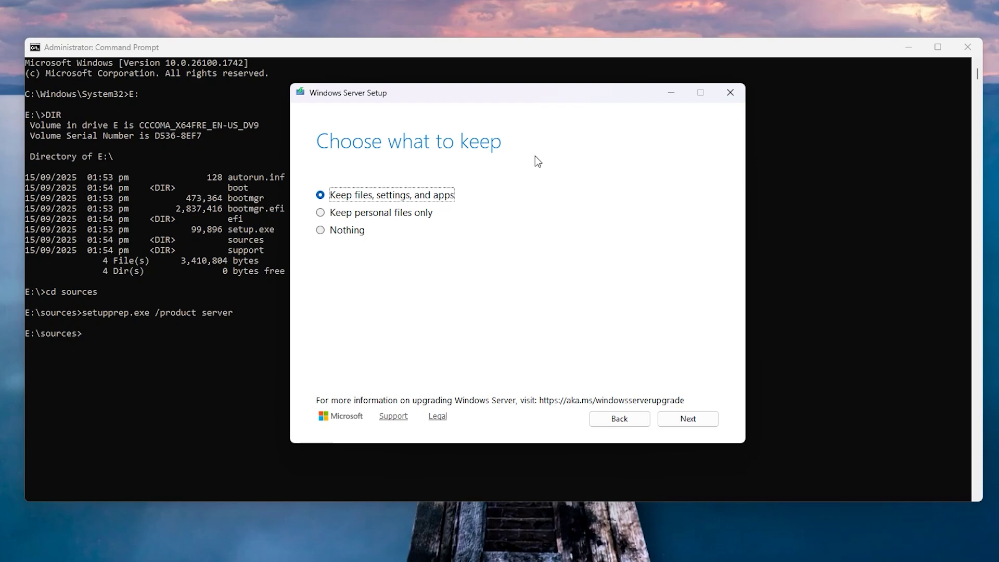
click(679, 419)
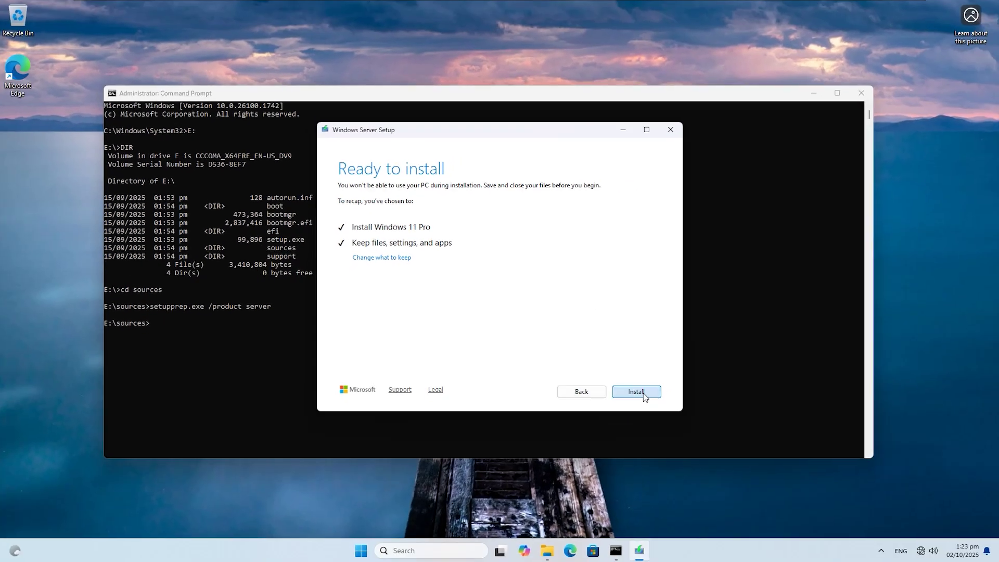
click(696, 421)
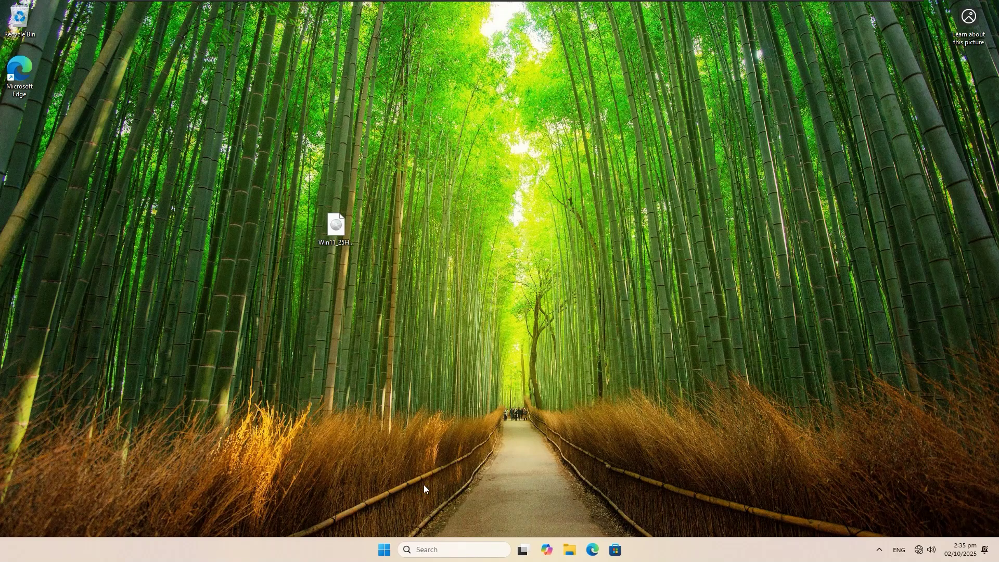
right_click(383, 559)
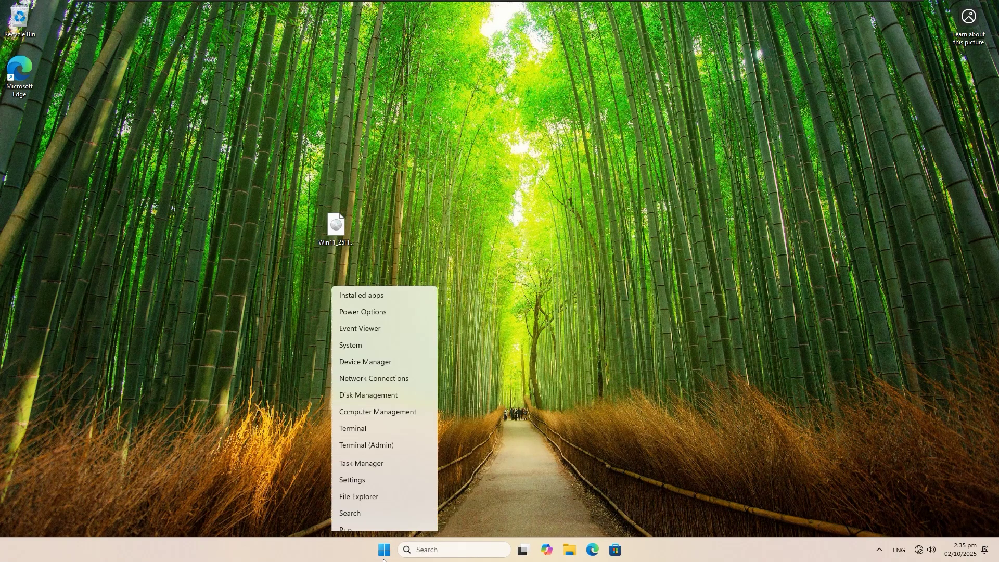
click(360, 305)
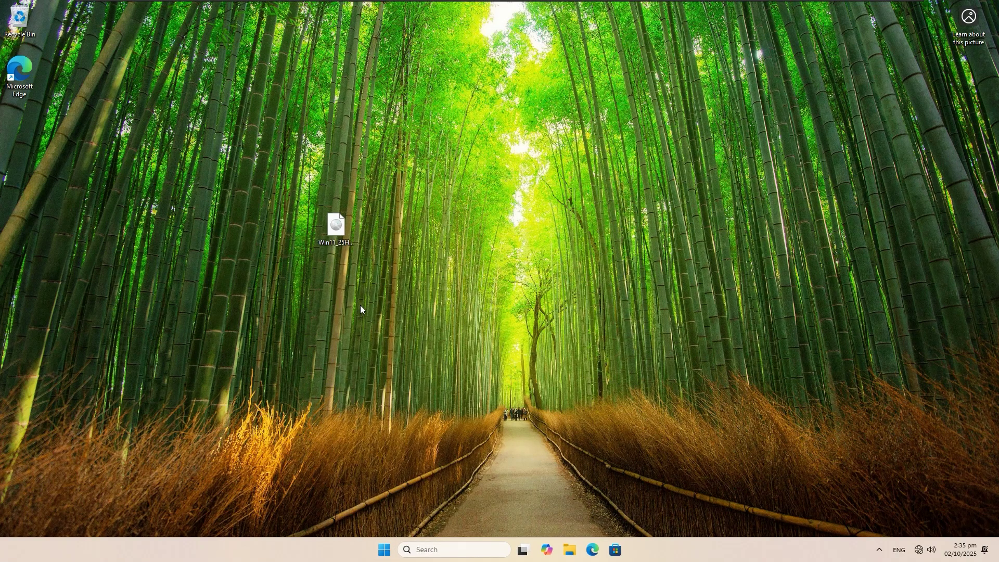
scroll(691, 250, down, 2)
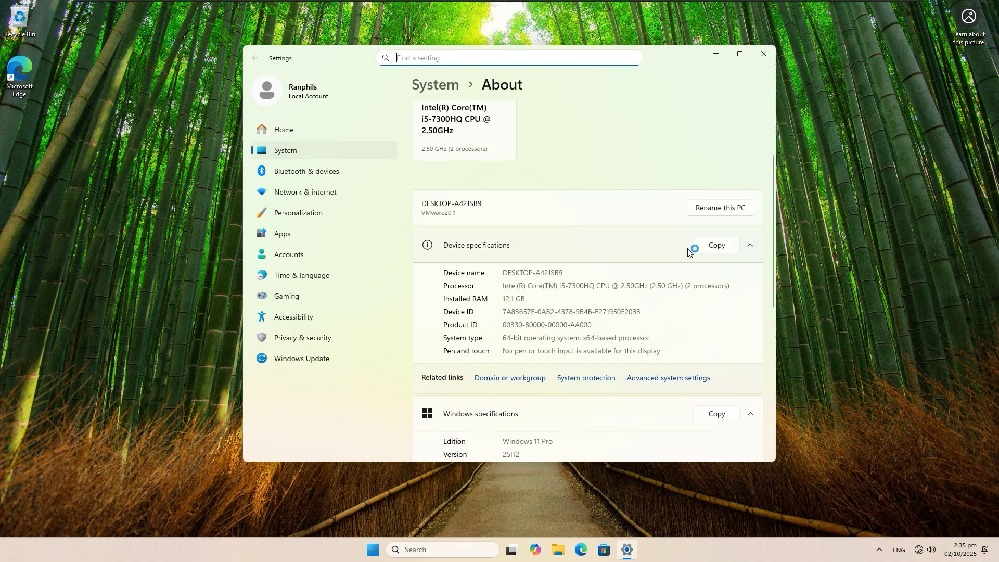
scroll(497, 237, down, 4)
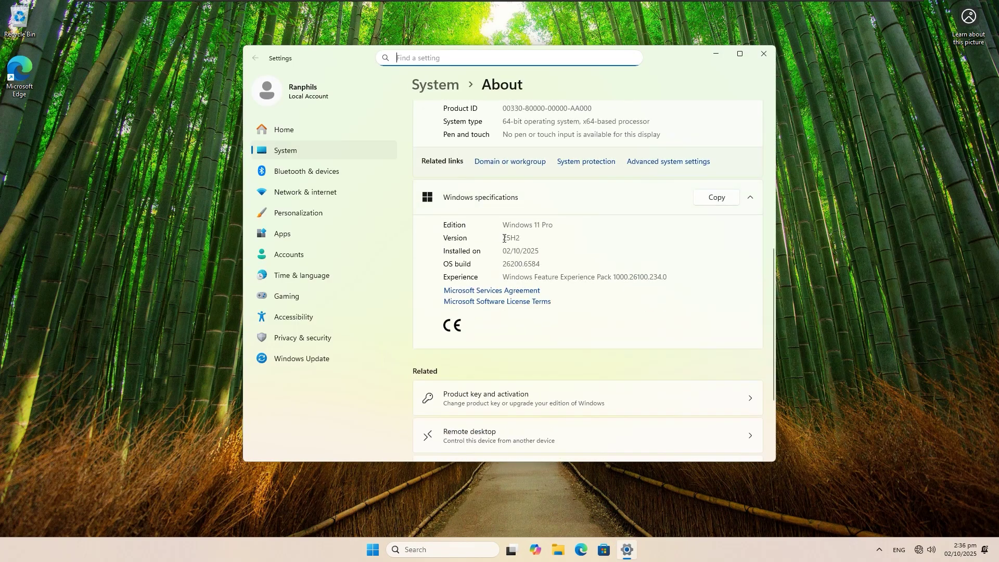
drag(502, 238, 560, 238)
key(alt+F4)
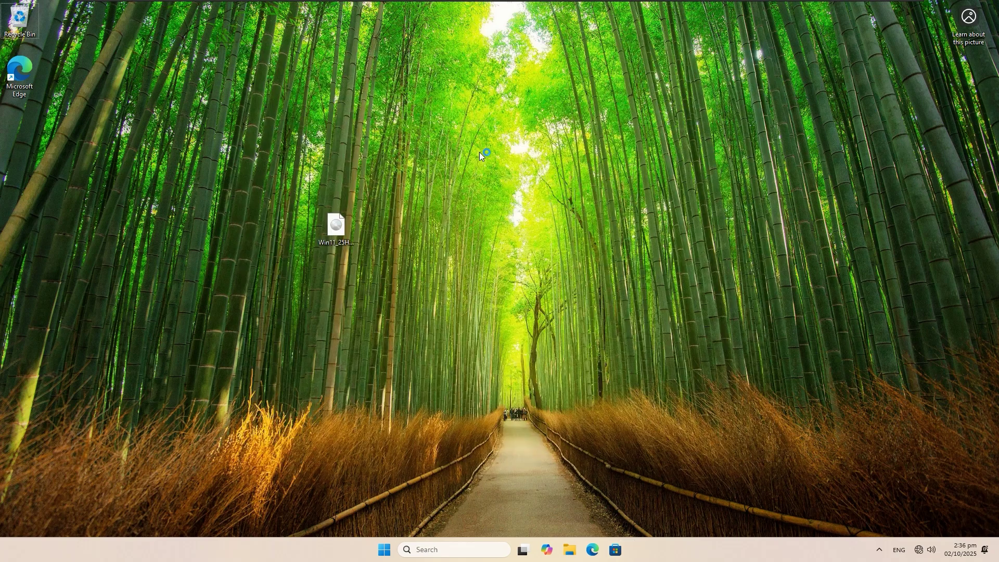
key(super+r)
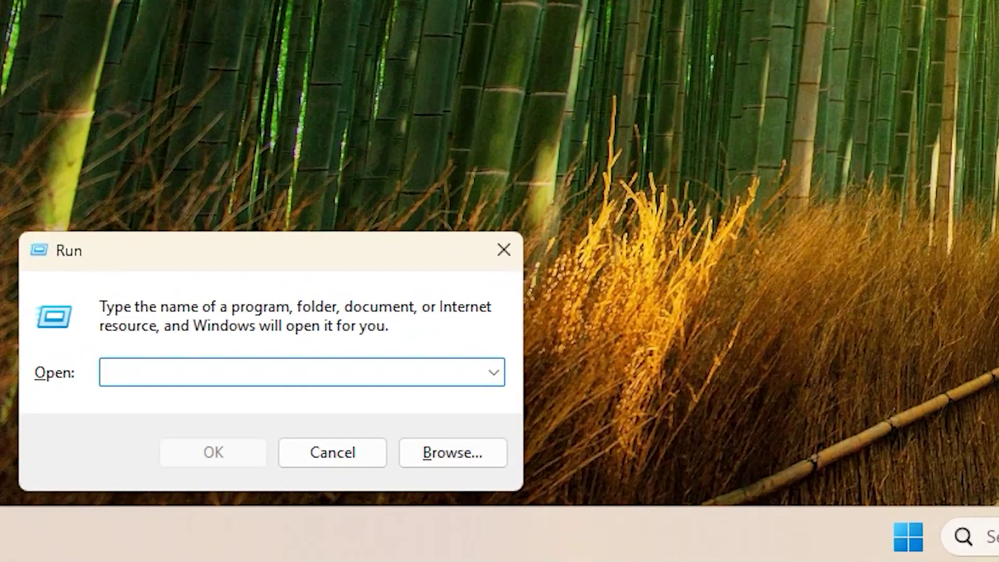
text(w)
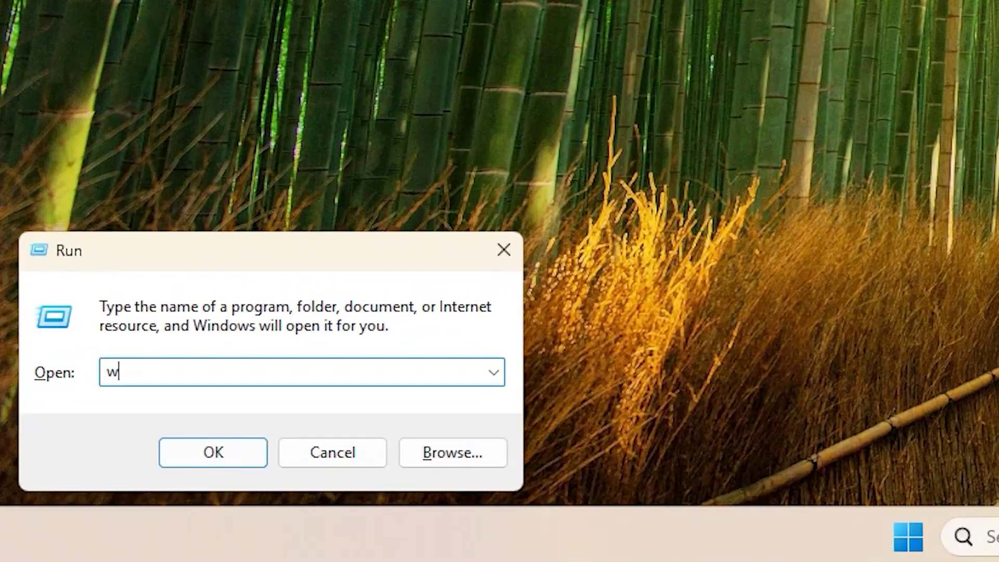
text(inver)
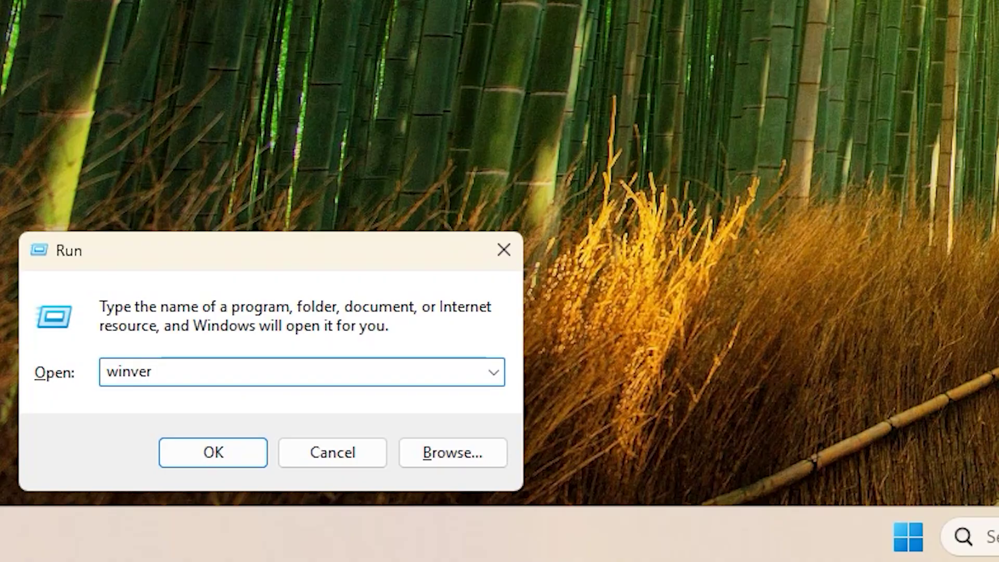
key(Return)
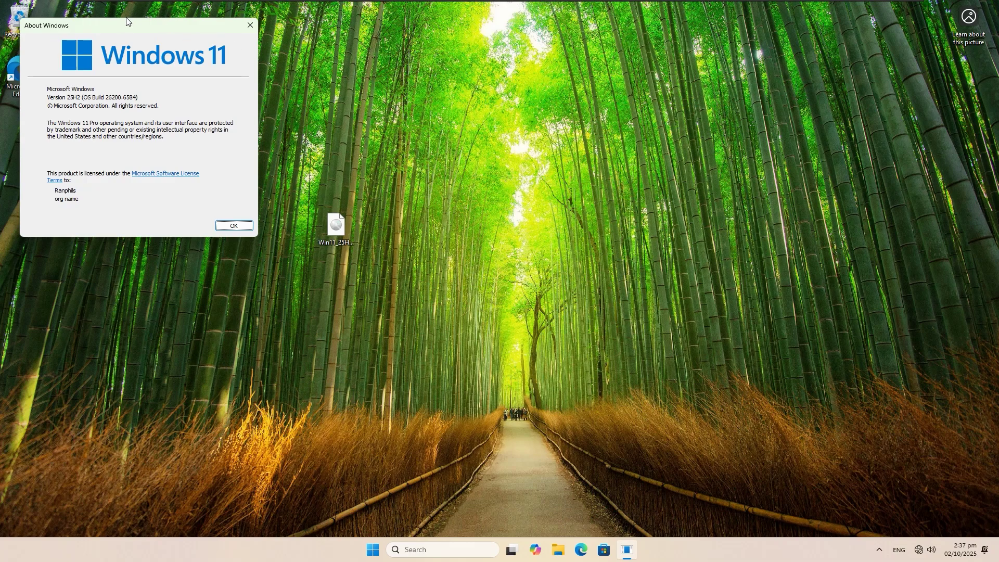
drag(123, 26, 489, 123)
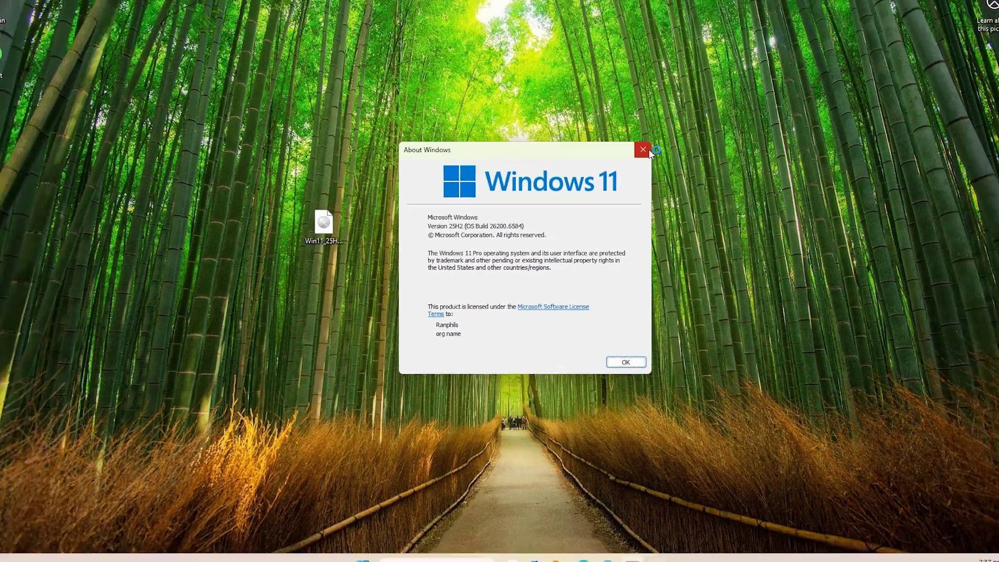
click(700, 84)
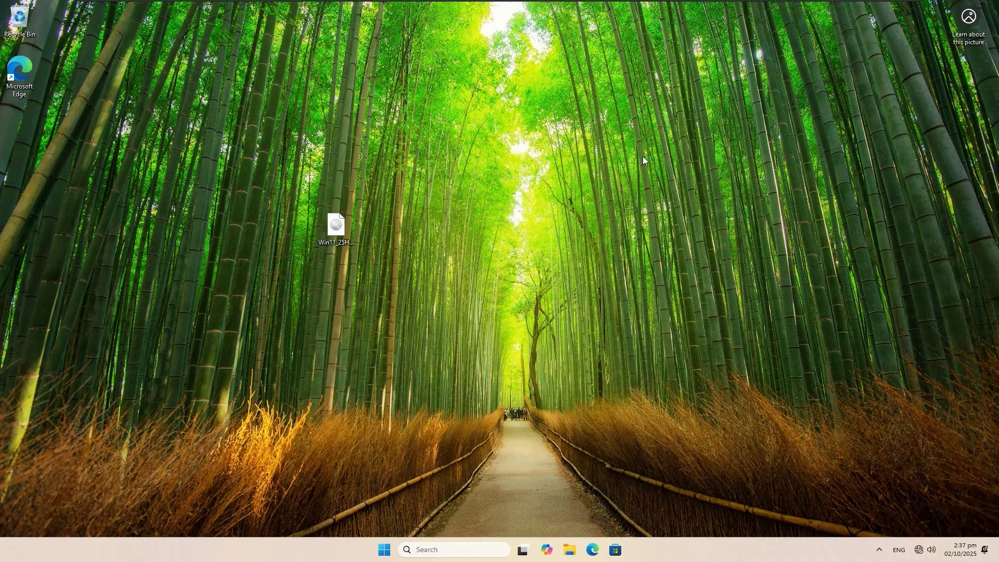